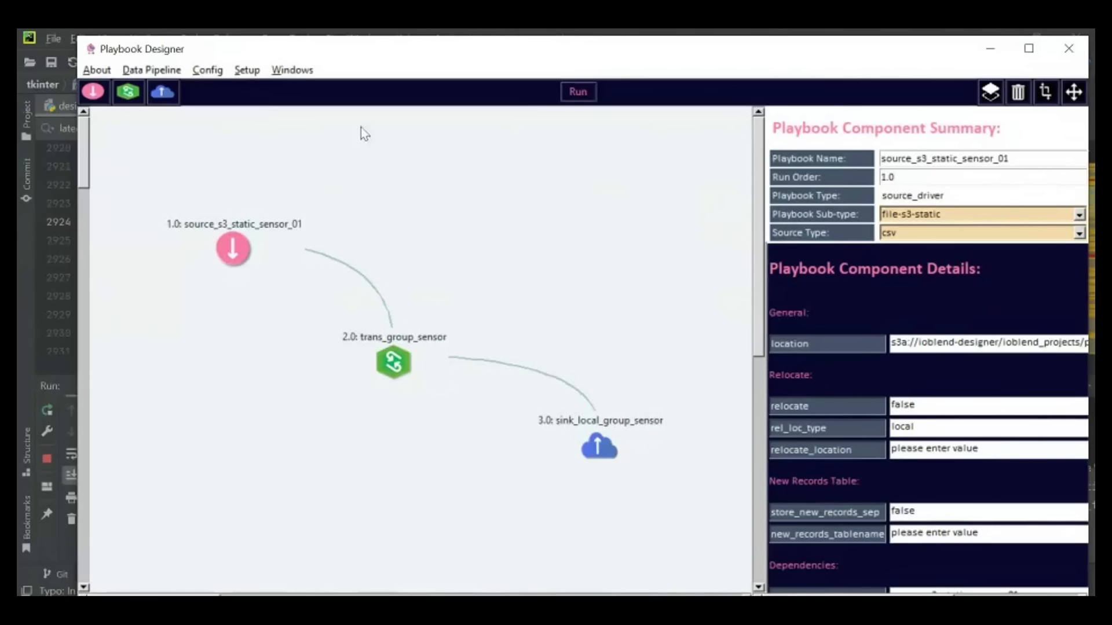
# Add a new source component on the canvas above trans_group_sensor and name it source_stream_s3_sensor
pyautogui.click(97, 97)
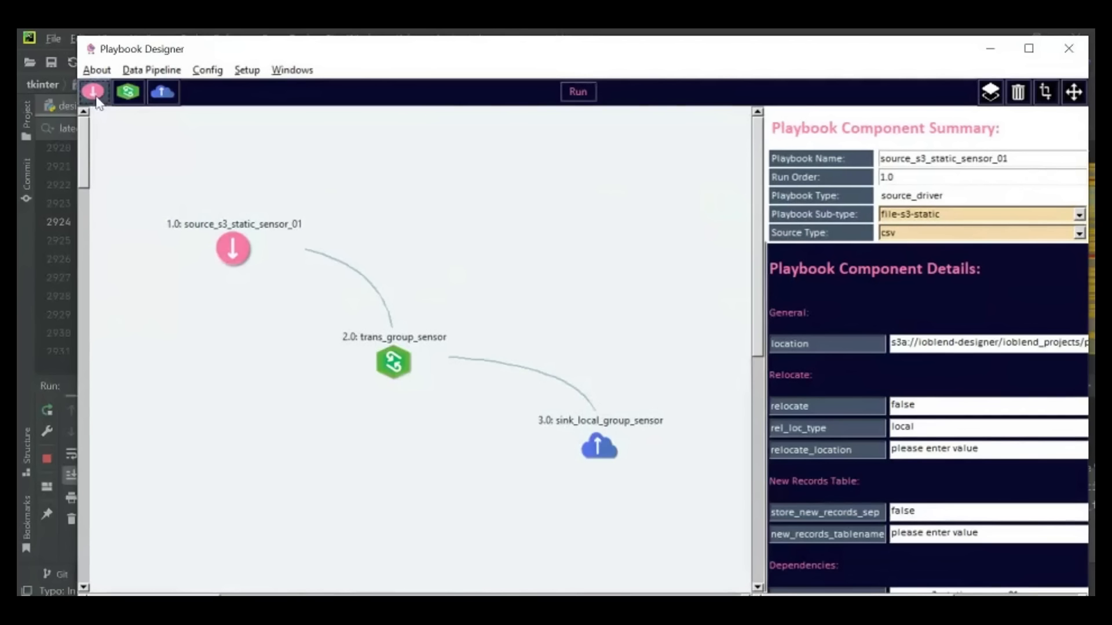
pyautogui.click(448, 174)
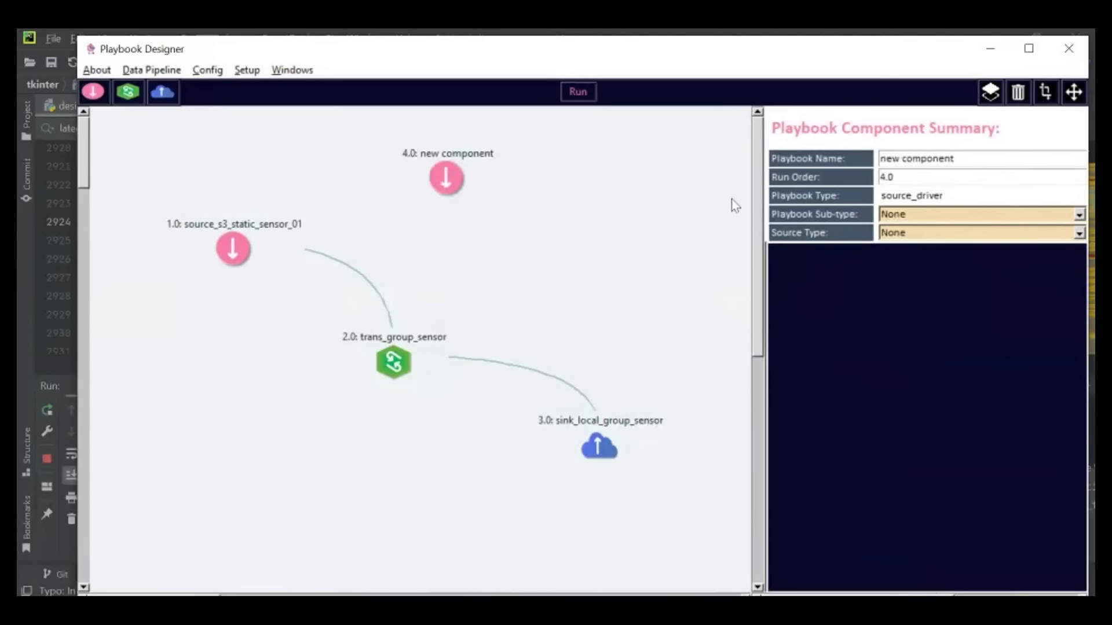
pyautogui.click(968, 164)
pyautogui.press('BackSpace')
pyautogui.press('BackSpace')
pyautogui.press('BackSpace')
pyautogui.press('BackSpace')
pyautogui.press('BackSpace')
pyautogui.press('BackSpace')
pyautogui.press('BackSpace')
pyautogui.press('BackSpace')
pyautogui.press('BackSpace')
pyautogui.press('BackSpace')
pyautogui.press('BackSpace')
pyautogui.press('BackSpace')
pyautogui.press('BackSpace')
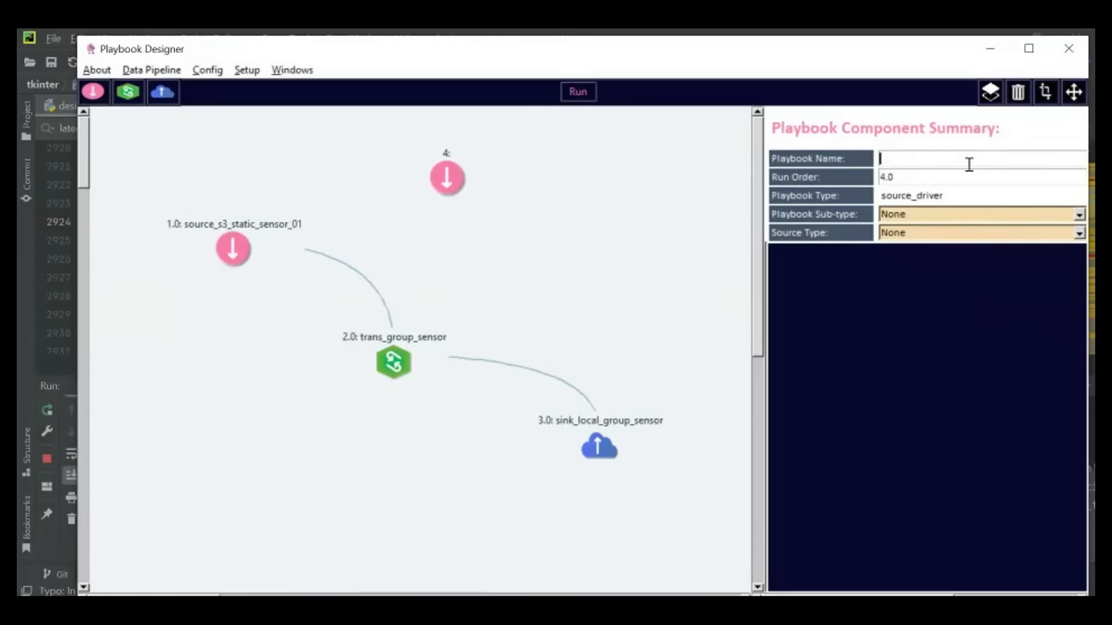
pyautogui.write('source_')
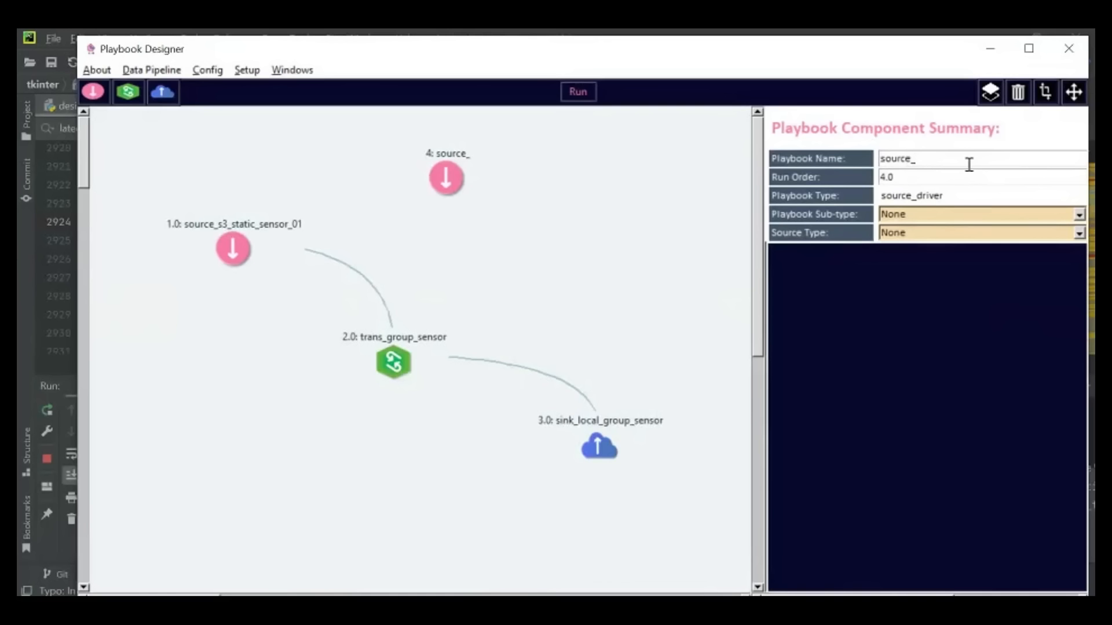
pyautogui.write('stream')
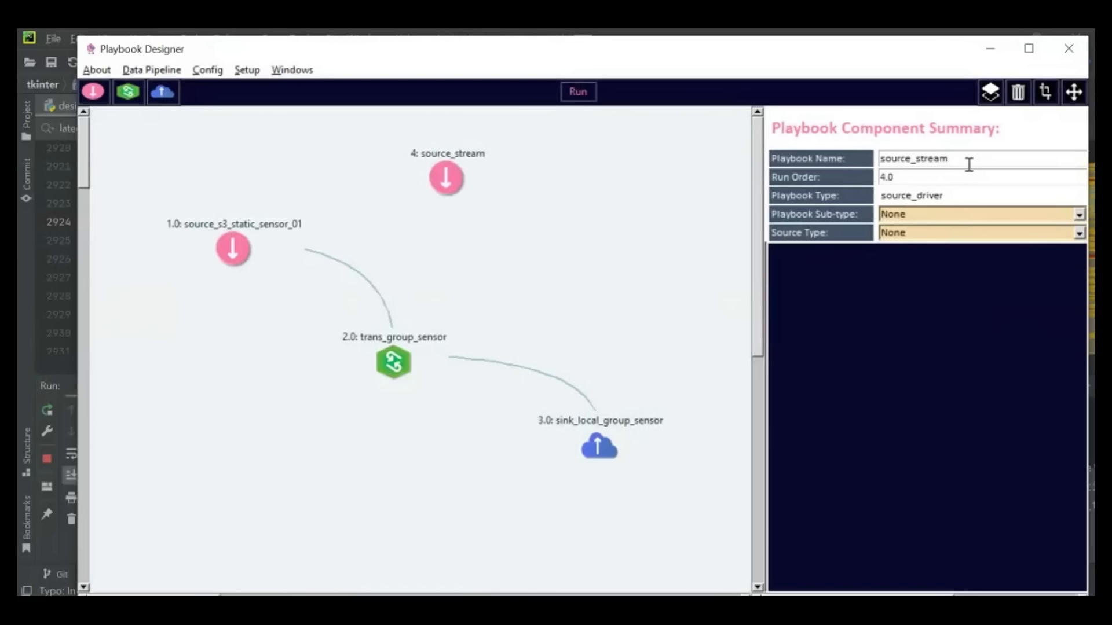
pyautogui.write('_s3_')
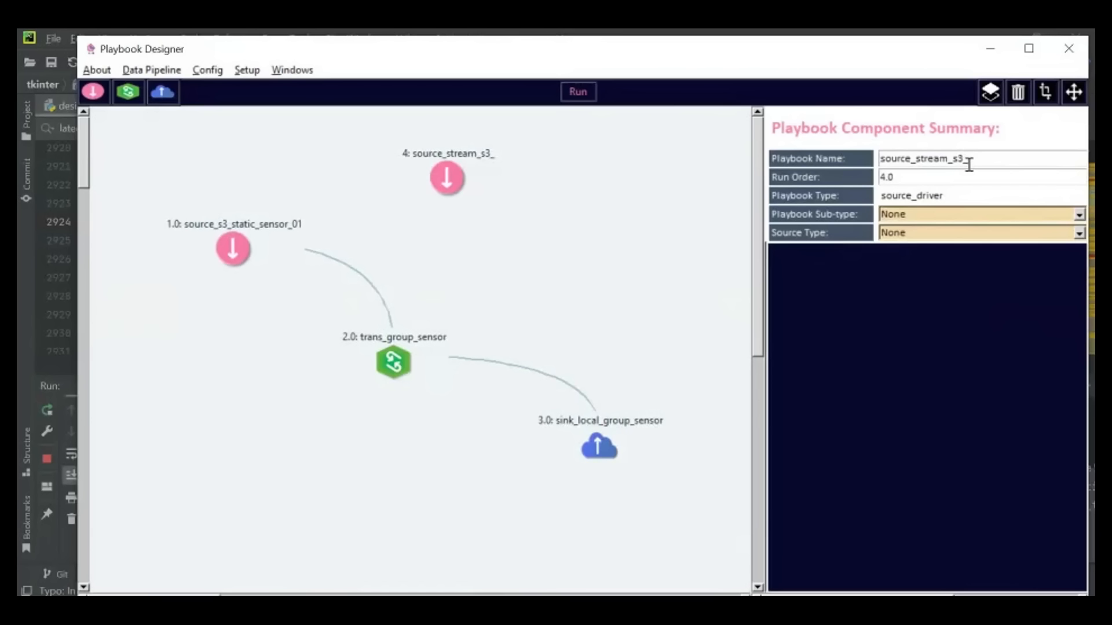
pyautogui.write('sen')
pyautogui.write('sor')
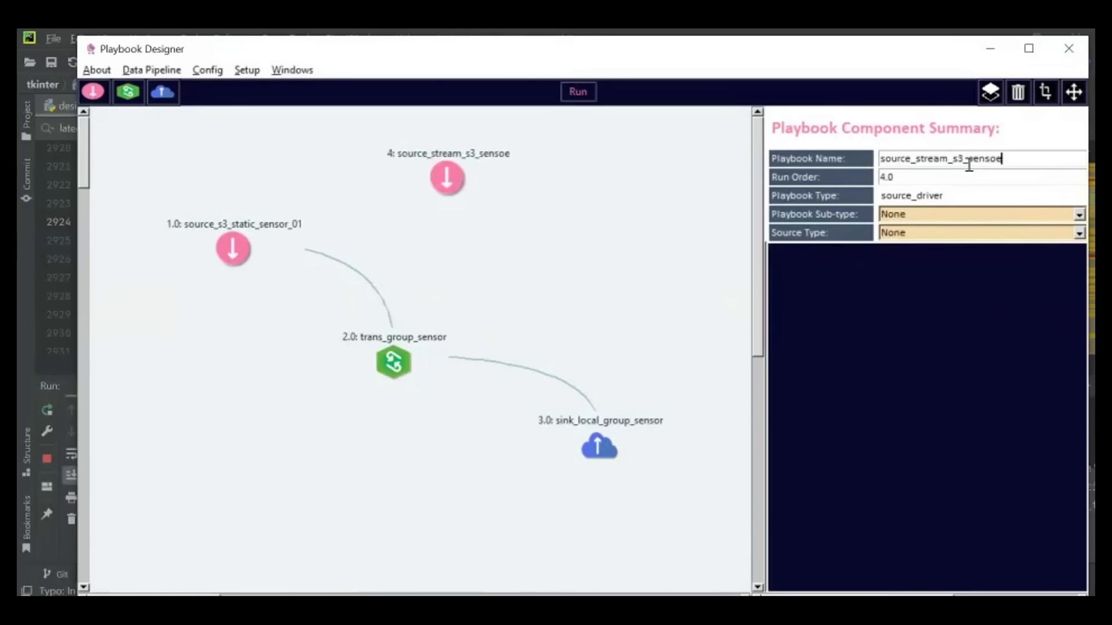
# Set the new source component's playbook sub-type to s3-stream and its source type to csv
pyautogui.click(1079, 216)
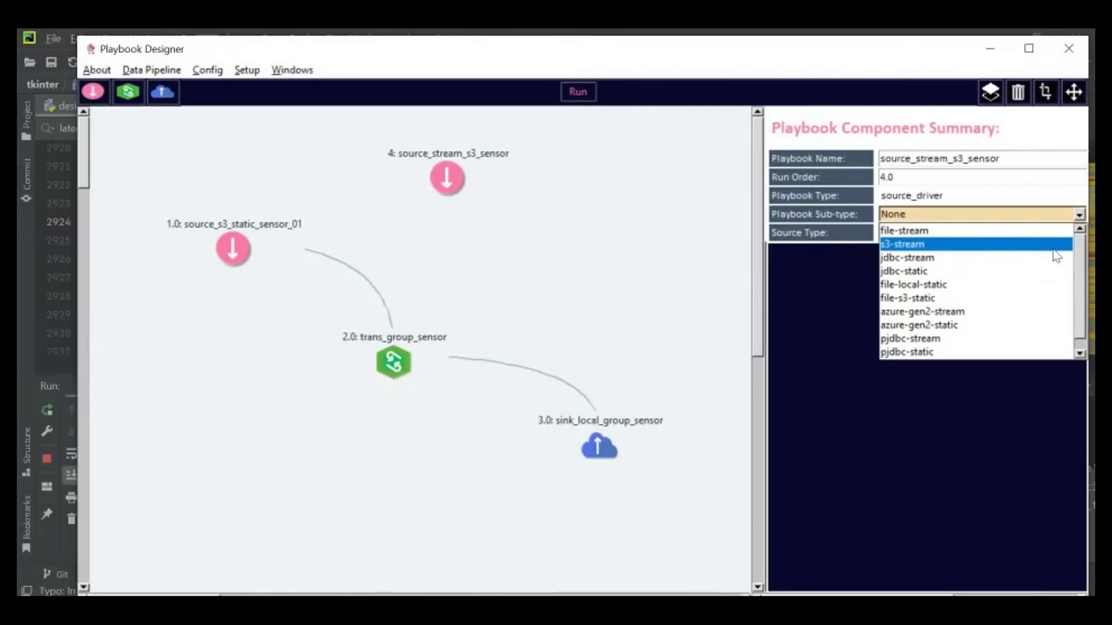
pyautogui.click(1052, 250)
pyautogui.click(1078, 234)
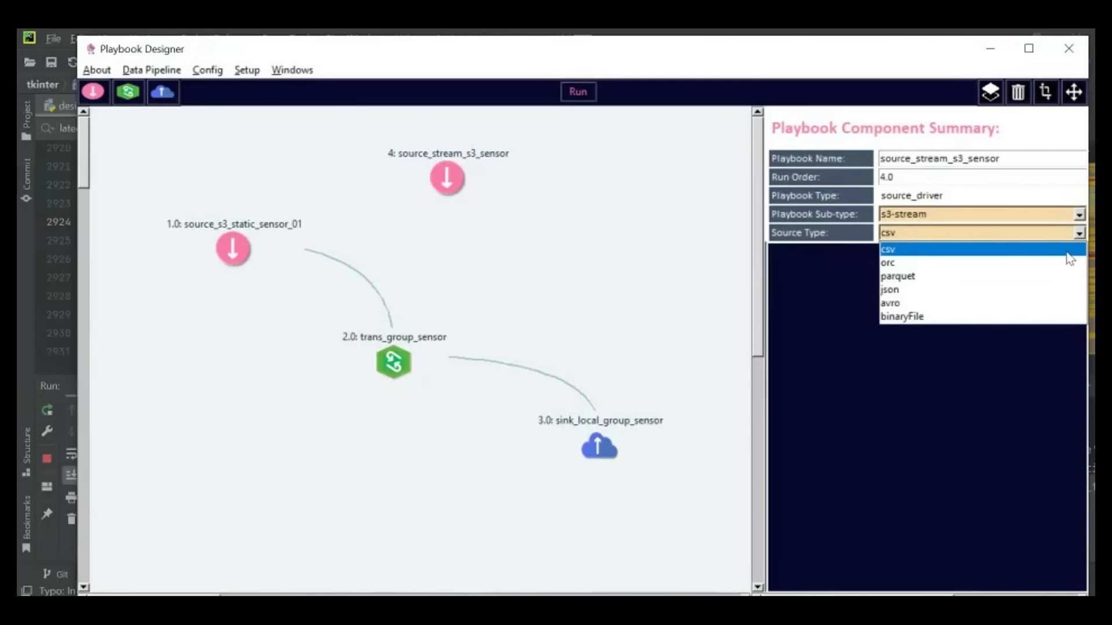
pyautogui.click(1065, 250)
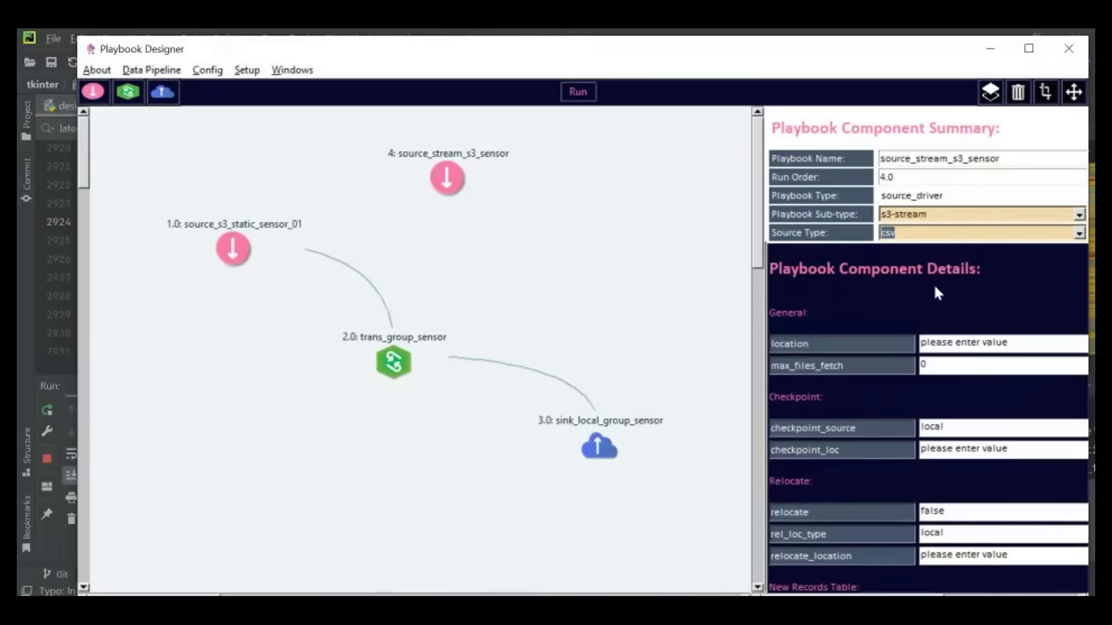
# Replace the location placeholder with the streaming line "location: s3a://ioblend-designer/ioblend_projects/demo_data/live" copied from the Word document demo_param_script
pyautogui.click(1025, 342)
pyautogui.press('BackSpace')
pyautogui.press('BackSpace')
pyautogui.press('BackSpace')
pyautogui.press('BackSpace')
pyautogui.press('BackSpace')
pyautogui.press('BackSpace')
pyautogui.press('BackSpace')
pyautogui.press('BackSpace')
pyautogui.press('BackSpace')
pyautogui.press('BackSpace')
pyautogui.press('BackSpace')
pyautogui.press('BackSpace')
pyautogui.press('BackSpace')
pyautogui.press('BackSpace')
pyautogui.press('BackSpace')
pyautogui.press('BackSpace')
pyautogui.press('BackSpace')
pyautogui.press('BackSpace')
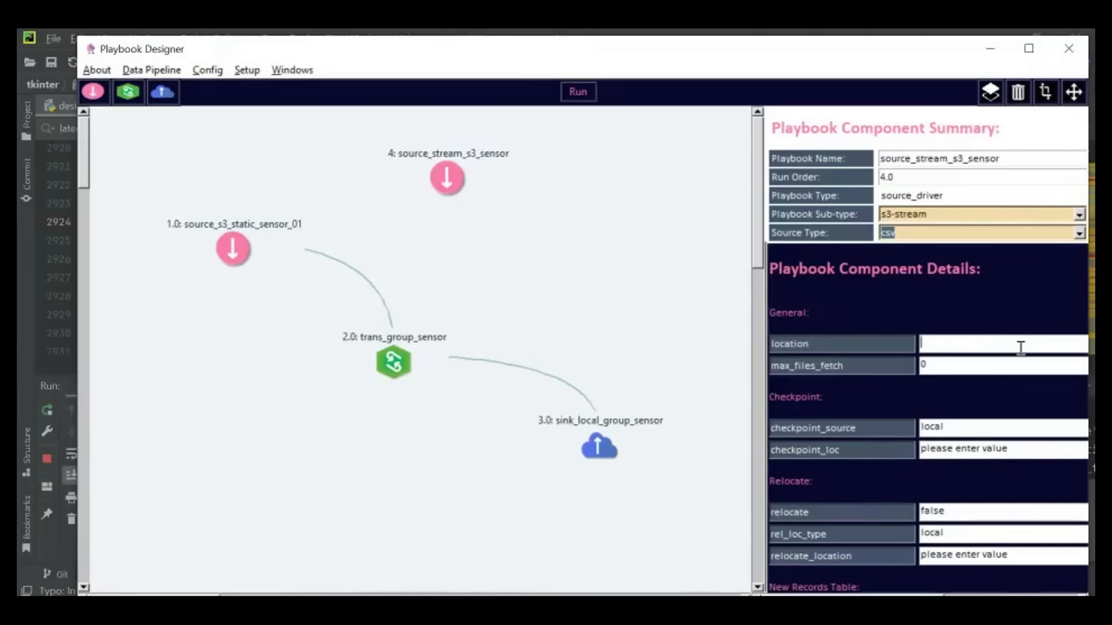
pyautogui.hotkey('alt', 'Tab')
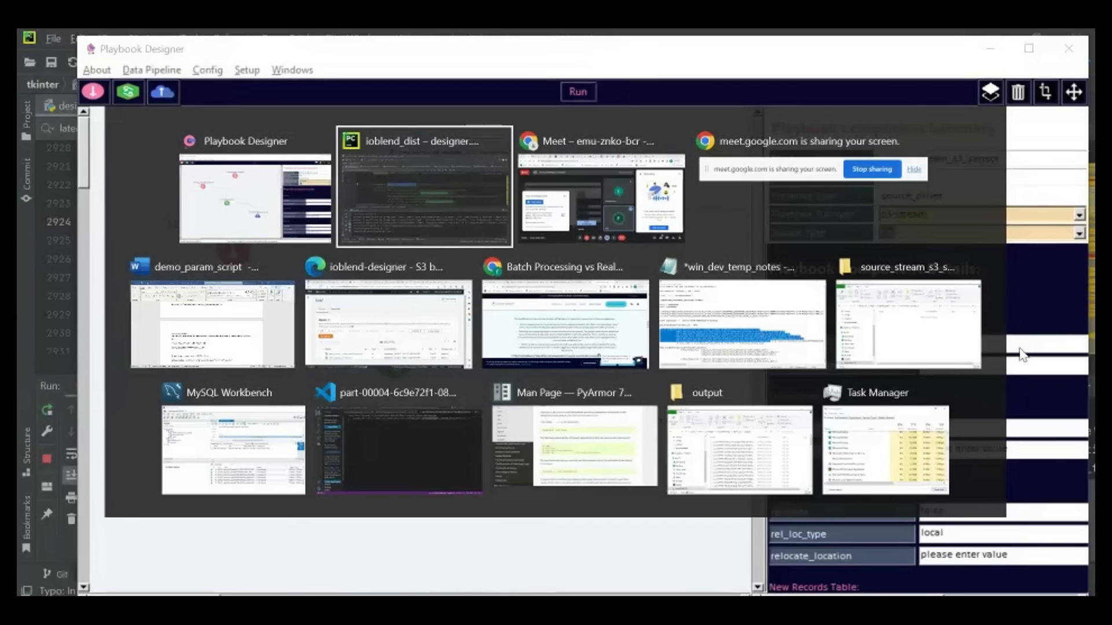
pyautogui.press('Down')
pyautogui.press('Left')
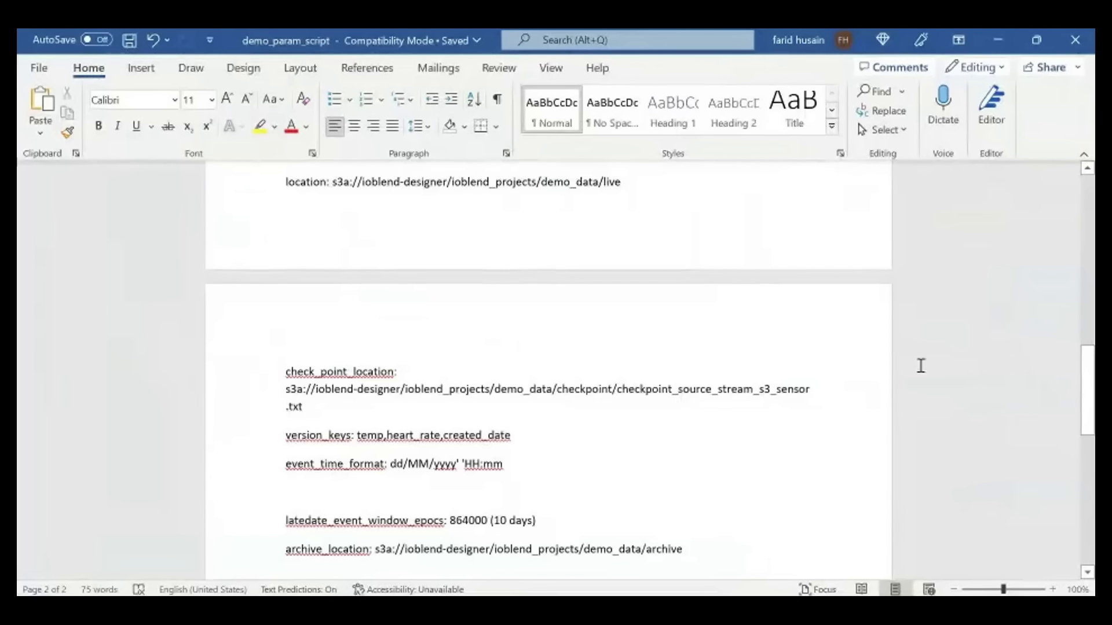
pyautogui.scroll(5, 613, 436)
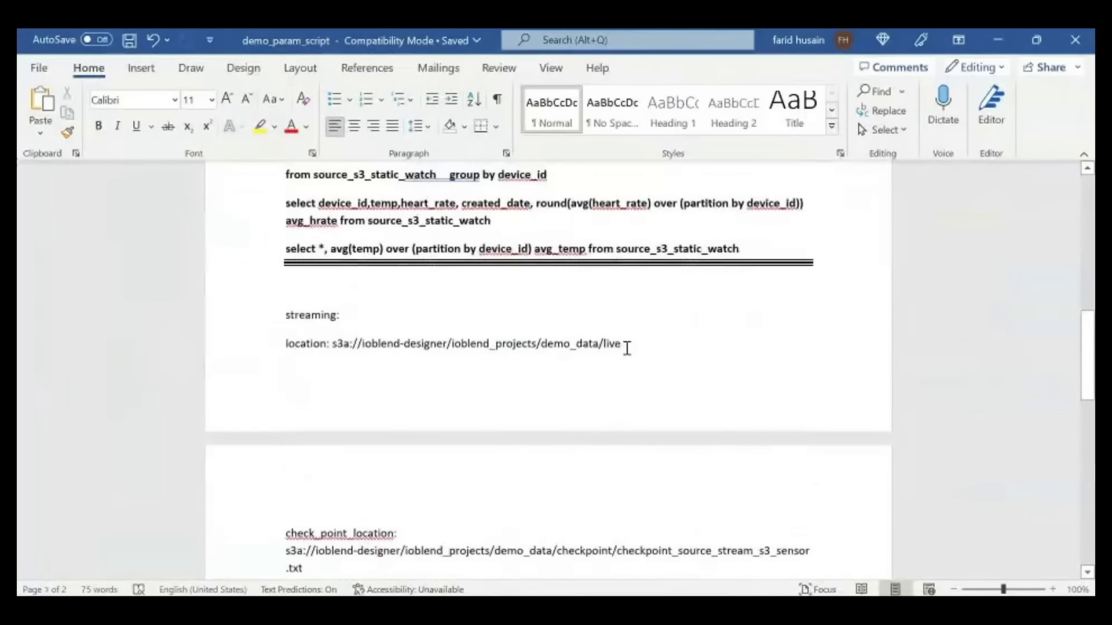
pyautogui.moveTo(610, 343); pyautogui.dragTo(287, 342)
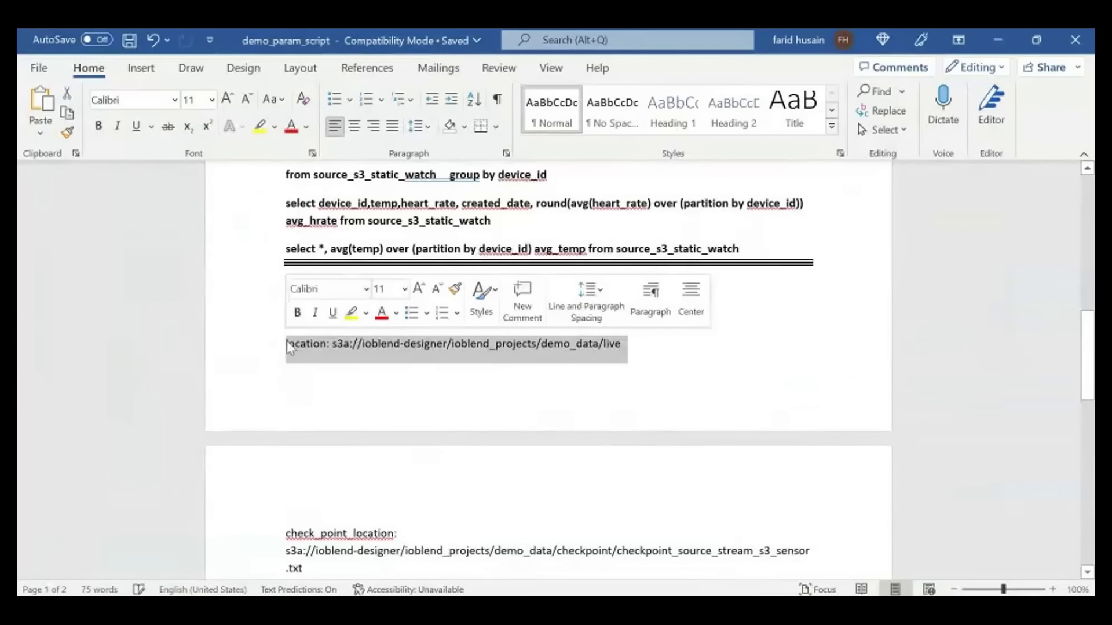
pyautogui.hotkey('ctrl', 'c')
pyautogui.hotkey('alt', 'Tab')
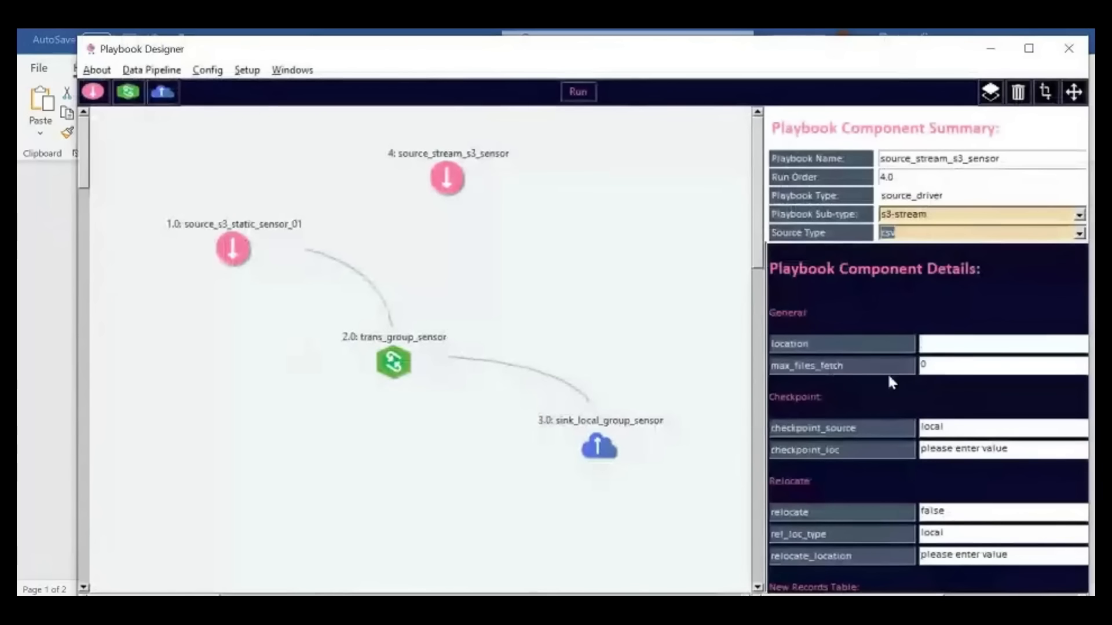
pyautogui.hotkey('ctrl', 'v')
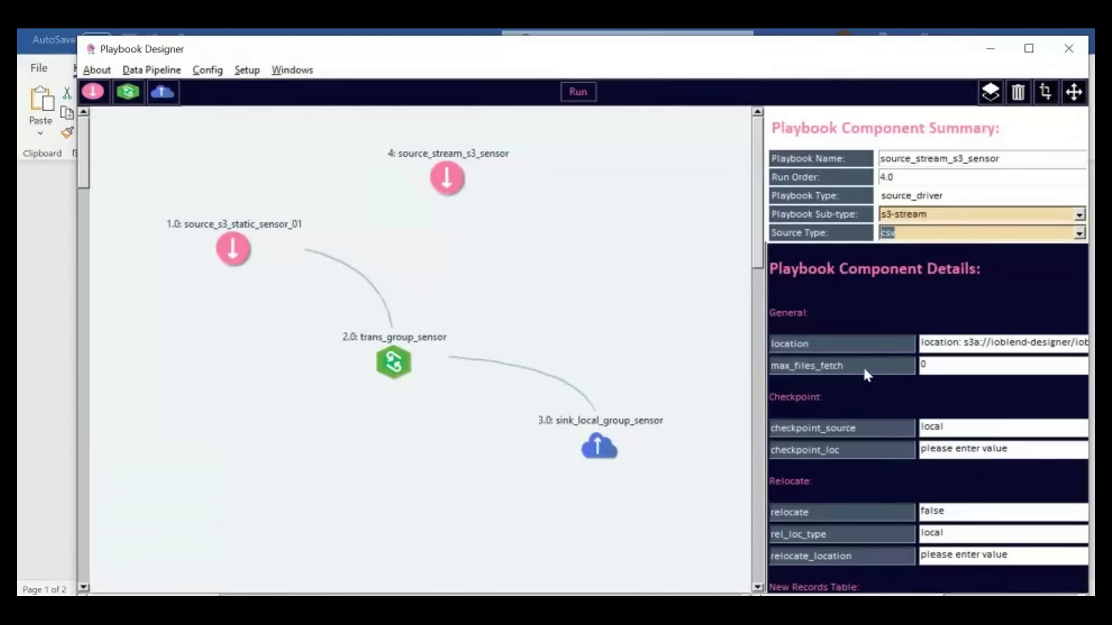
# Set checkpoint_source to s3 for the source_stream_s3_sensor component
pyautogui.moveTo(871, 366)
pyautogui.moveTo(859, 438)
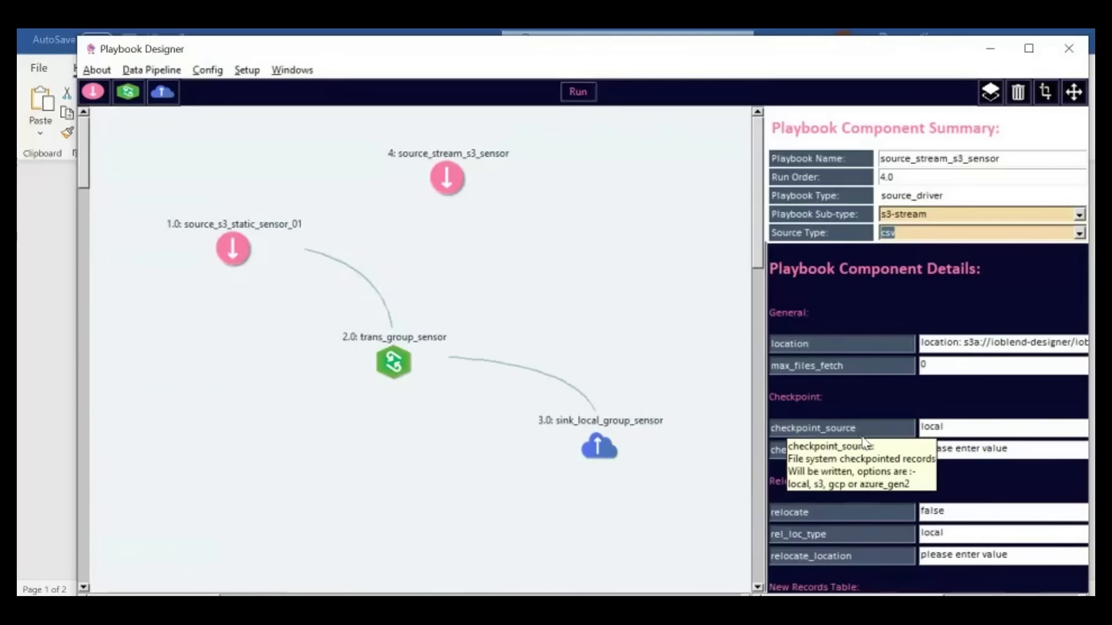
pyautogui.click(961, 435)
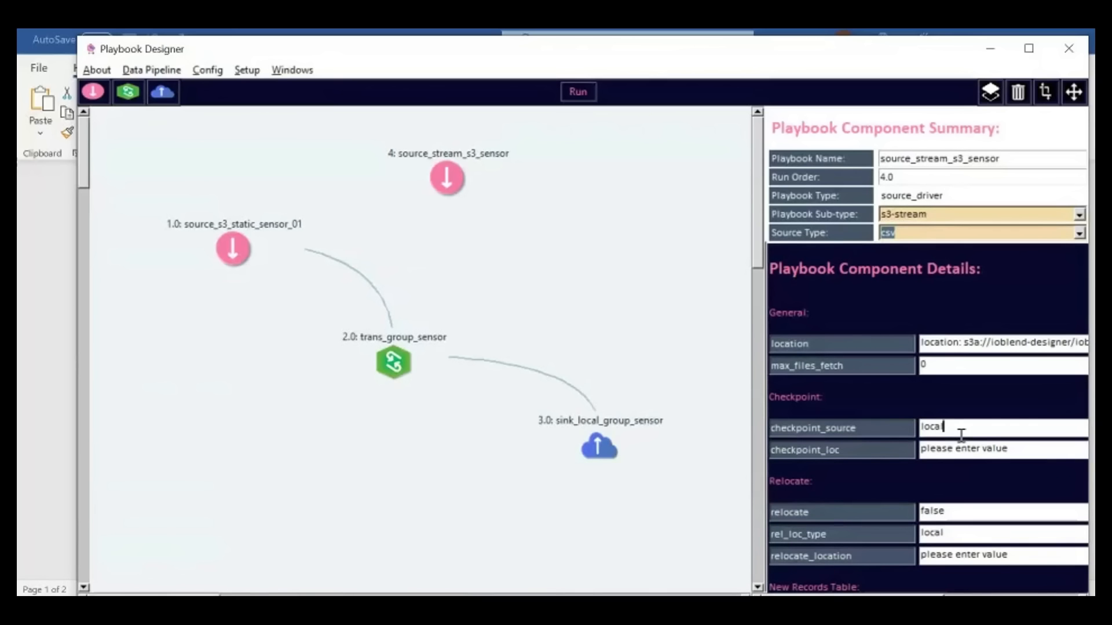
pyautogui.press('BackSpace')
pyautogui.press('BackSpace')
pyautogui.press('BackSpace')
pyautogui.press('BackSpace')
pyautogui.press('BackSpace')
pyautogui.write('s3')
# Replace the checkpoint_loc placeholder with the checkpoint_source_stream_s3_sensor.txt path copied from check_point_location in the Word document demo_param_script
pyautogui.click(1033, 447)
pyautogui.press('BackSpace')
pyautogui.press('BackSpace')
pyautogui.press('BackSpace')
pyautogui.press('BackSpace')
pyautogui.press('BackSpace')
pyautogui.press('BackSpace')
pyautogui.press('BackSpace')
pyautogui.press('BackSpace')
pyautogui.press('BackSpace')
pyautogui.press('BackSpace')
pyautogui.press('BackSpace')
pyautogui.press('BackSpace')
pyautogui.press('BackSpace')
pyautogui.press('BackSpace')
pyautogui.press('BackSpace')
pyautogui.press('BackSpace')
pyautogui.press('BackSpace')
pyautogui.press('BackSpace')
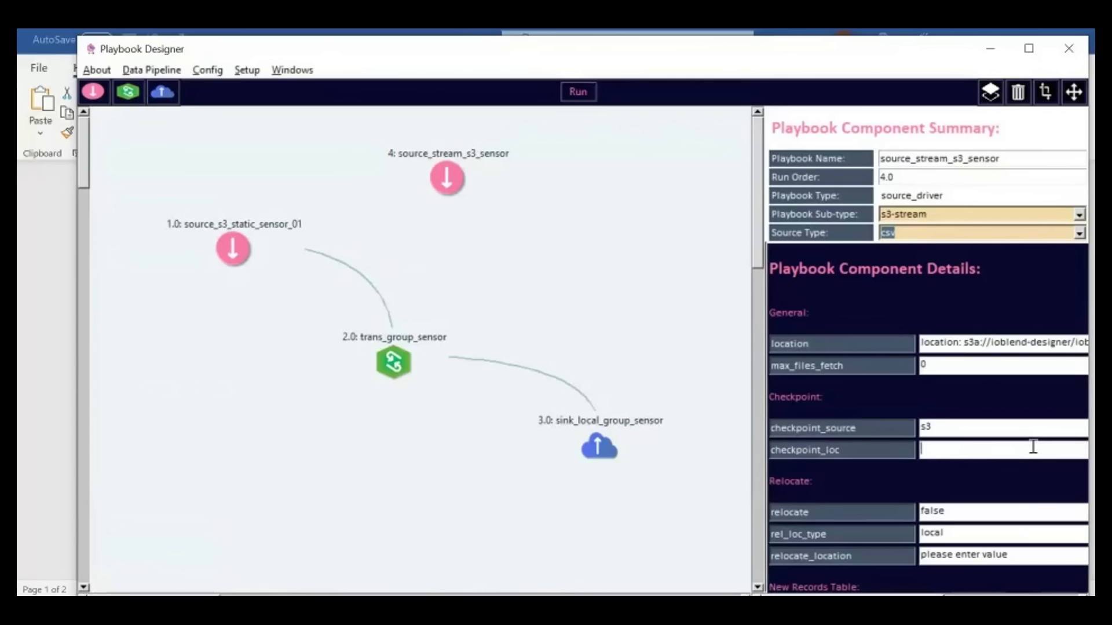
pyautogui.hotkey('alt', 'Tab')
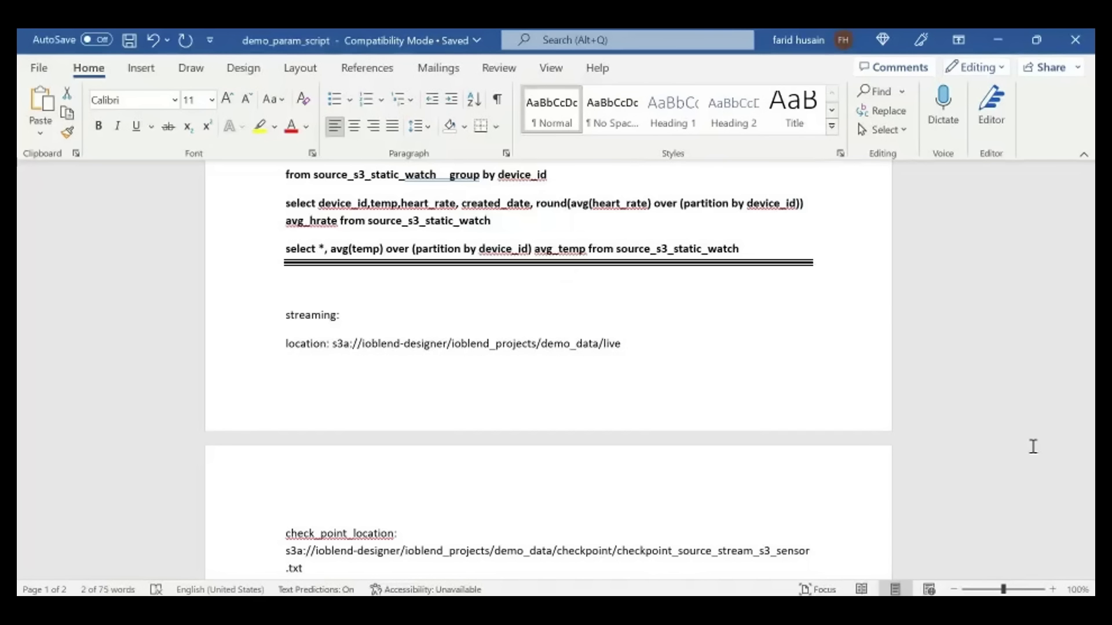
pyautogui.scroll(-3, 687, 519)
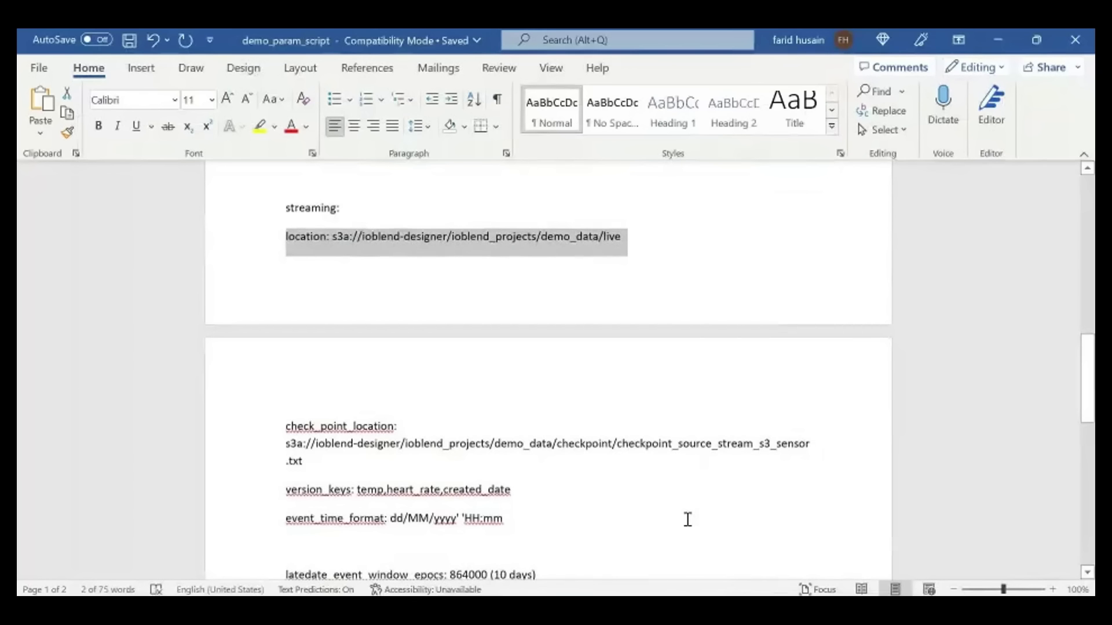
pyautogui.doubleClick(265, 444)
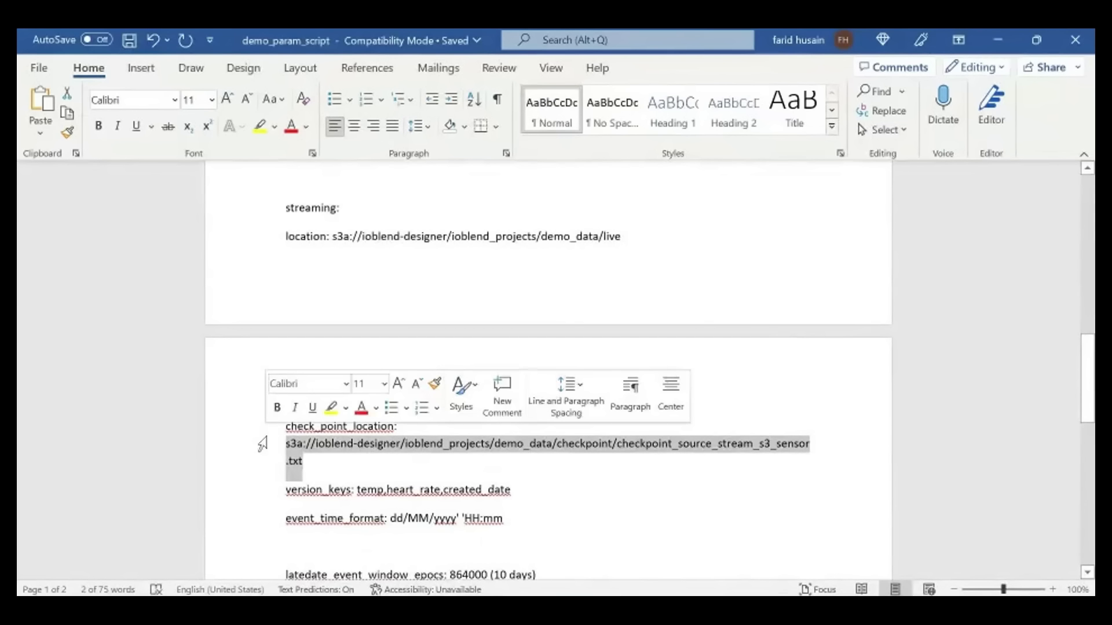
pyautogui.hotkey('alt', 'Tab')
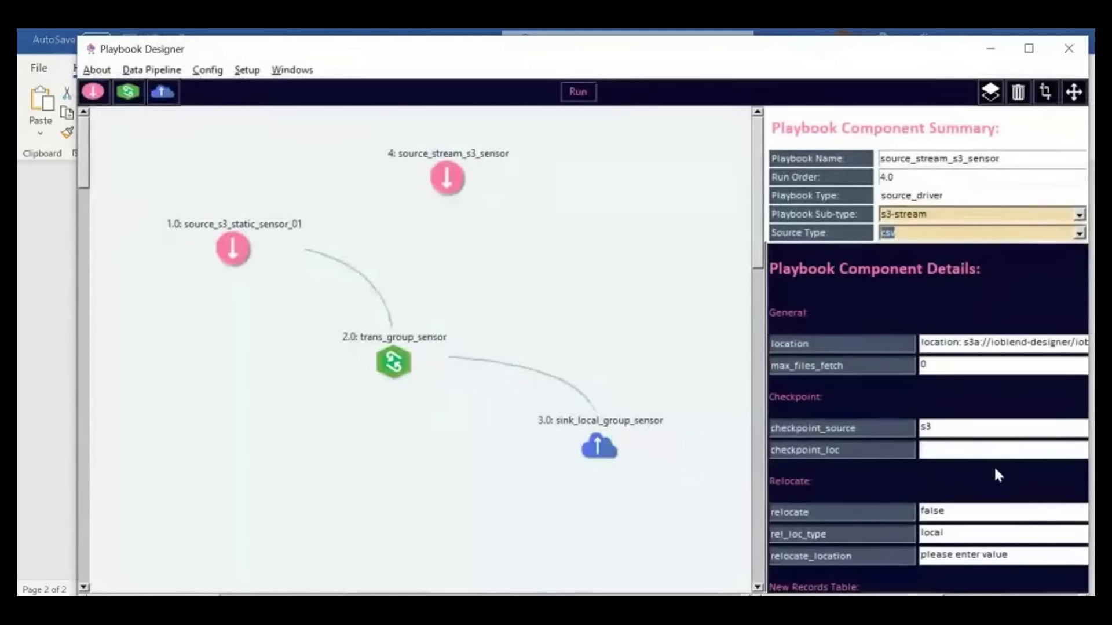
pyautogui.hotkey('ctrl', 'v')
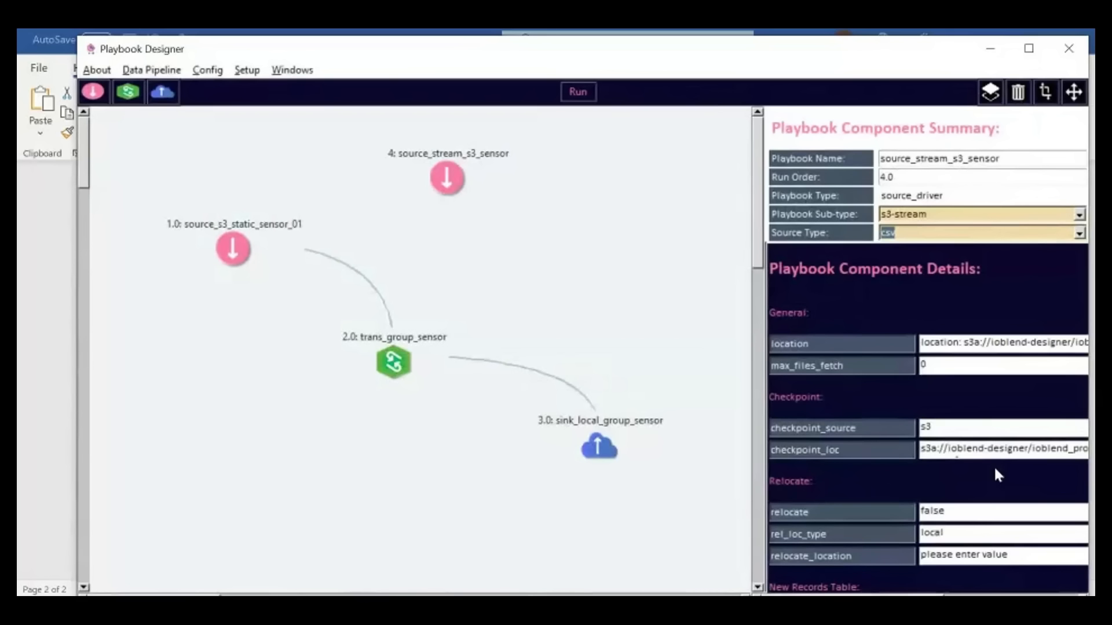
# Set store_new_records_sep to true in the component's New Records Table settings
pyautogui.moveTo(754, 231); pyautogui.dragTo(768, 289)
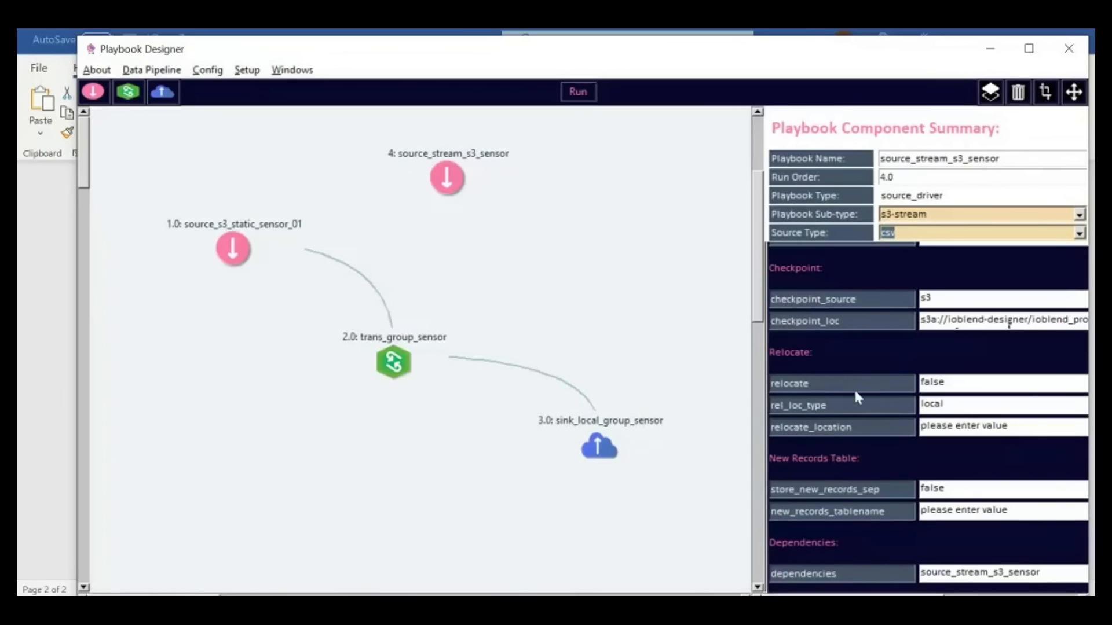
pyautogui.moveTo(876, 385)
pyautogui.moveTo(882, 414)
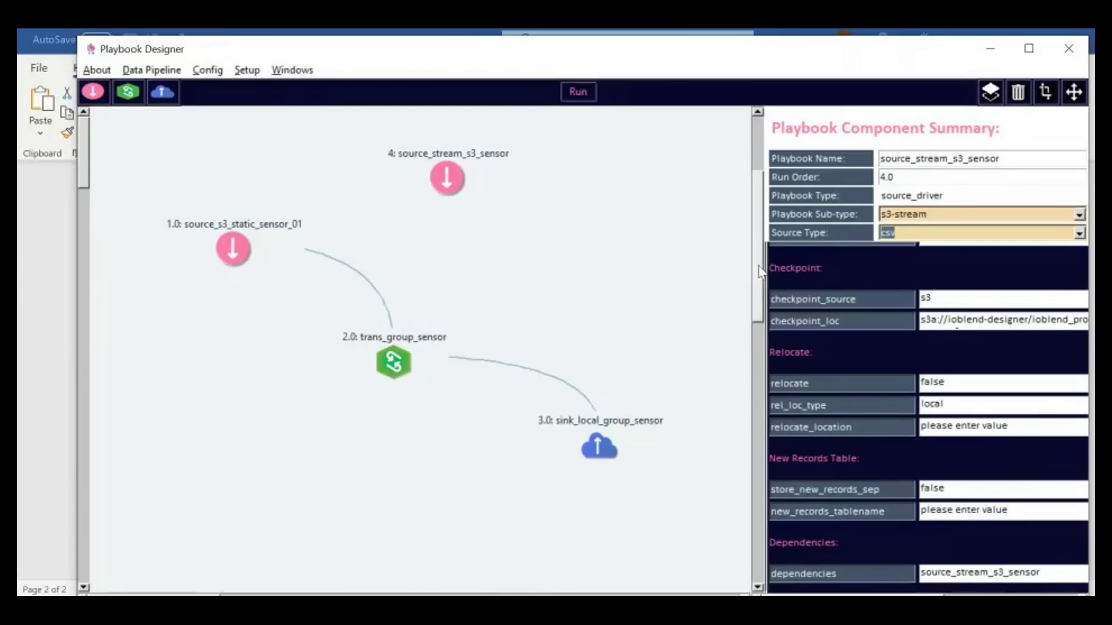
pyautogui.scroll(-1, 760, 284)
pyautogui.moveTo(759, 287); pyautogui.dragTo(764, 332)
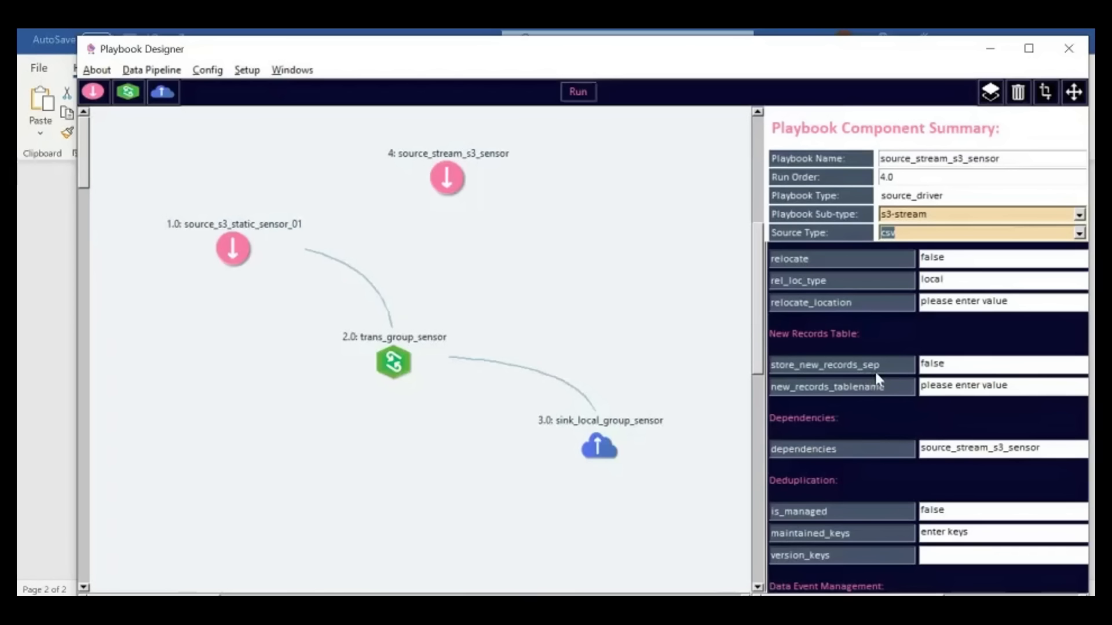
pyautogui.click(969, 369)
pyautogui.press('BackSpace')
pyautogui.press('BackSpace')
pyautogui.press('BackSpace')
pyautogui.press('BackSpace')
pyautogui.press('BackSpace')
pyautogui.write('true')
# Set new_records_tablename to source_stream_s3_sensor_new, reusing the component's playbook name with the suffix _new
pyautogui.click(1026, 389)
pyautogui.press('BackSpace')
pyautogui.press('BackSpace')
pyautogui.press('BackSpace')
pyautogui.press('BackSpace')
pyautogui.press('BackSpace')
pyautogui.press('BackSpace')
pyautogui.press('BackSpace')
pyautogui.press('BackSpace')
pyautogui.press('BackSpace')
pyautogui.press('BackSpace')
pyautogui.press('BackSpace')
pyautogui.press('BackSpace')
pyautogui.press('BackSpace')
pyautogui.press('BackSpace')
pyautogui.press('BackSpace')
pyautogui.press('BackSpace')
pyautogui.press('BackSpace')
pyautogui.press('BackSpace')
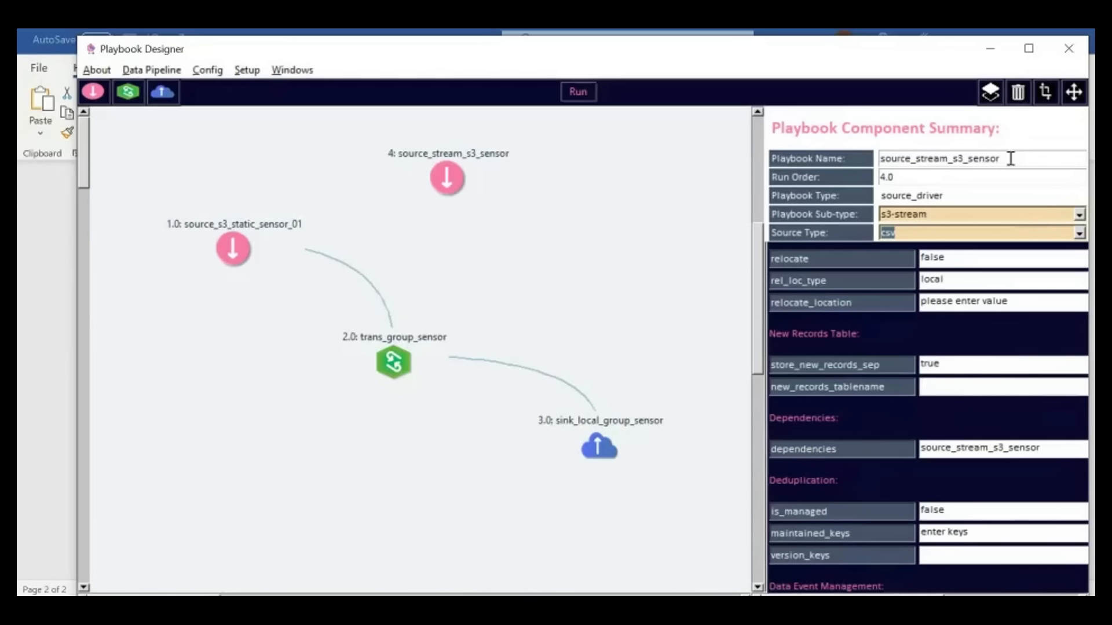
pyautogui.moveTo(999, 158); pyautogui.dragTo(870, 142)
pyautogui.hotkey('ctrl', 'c')
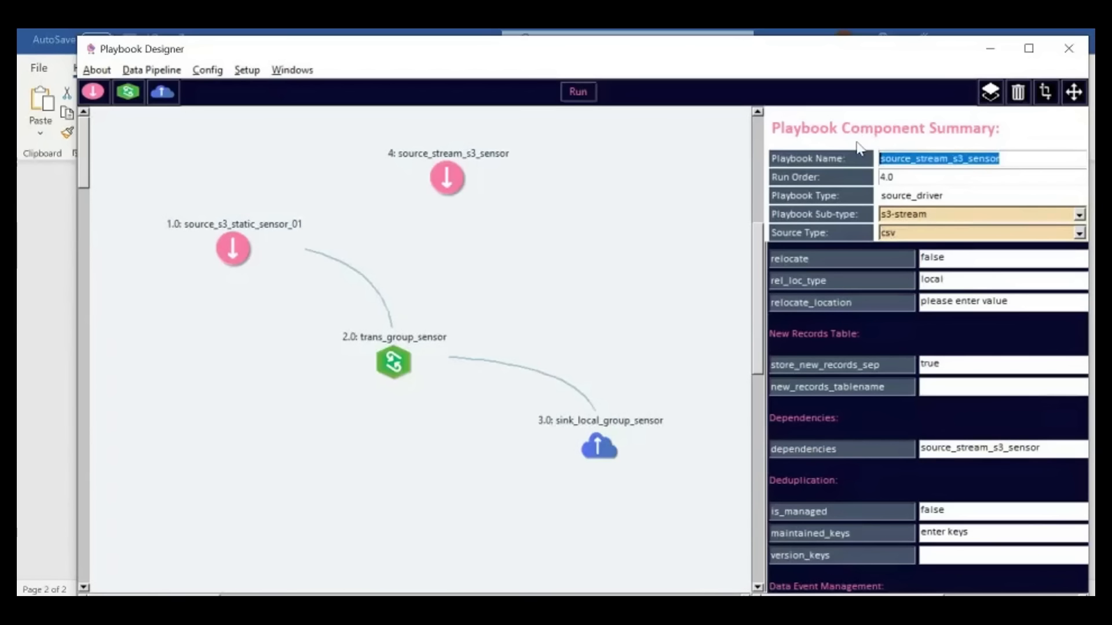
pyautogui.click(953, 387)
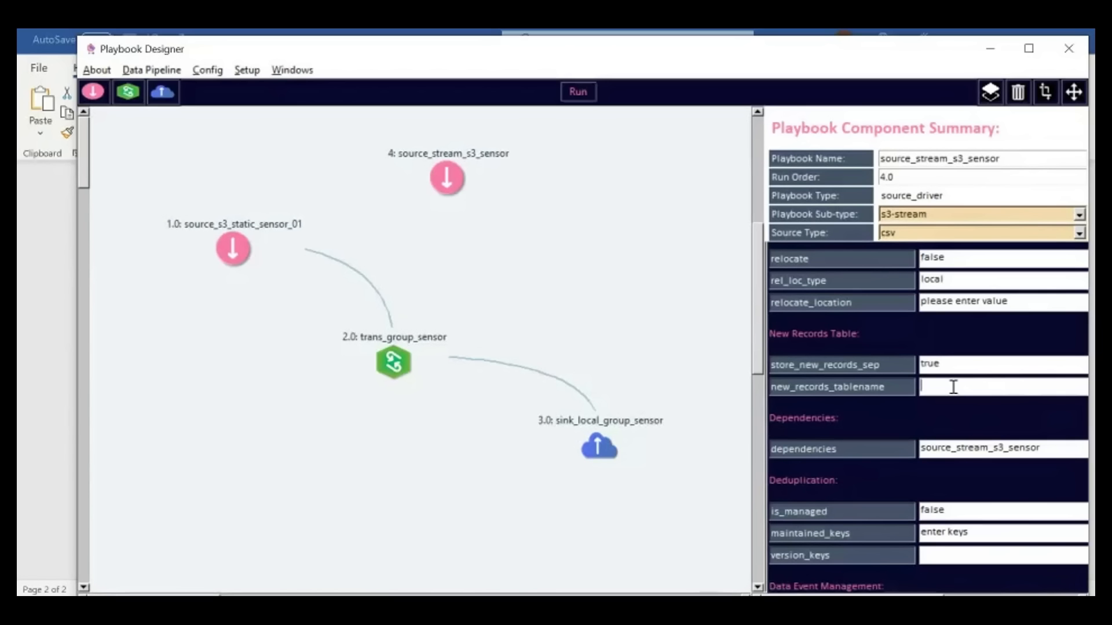
pyautogui.hotkey('ctrl', 'v')
pyautogui.write('_new')
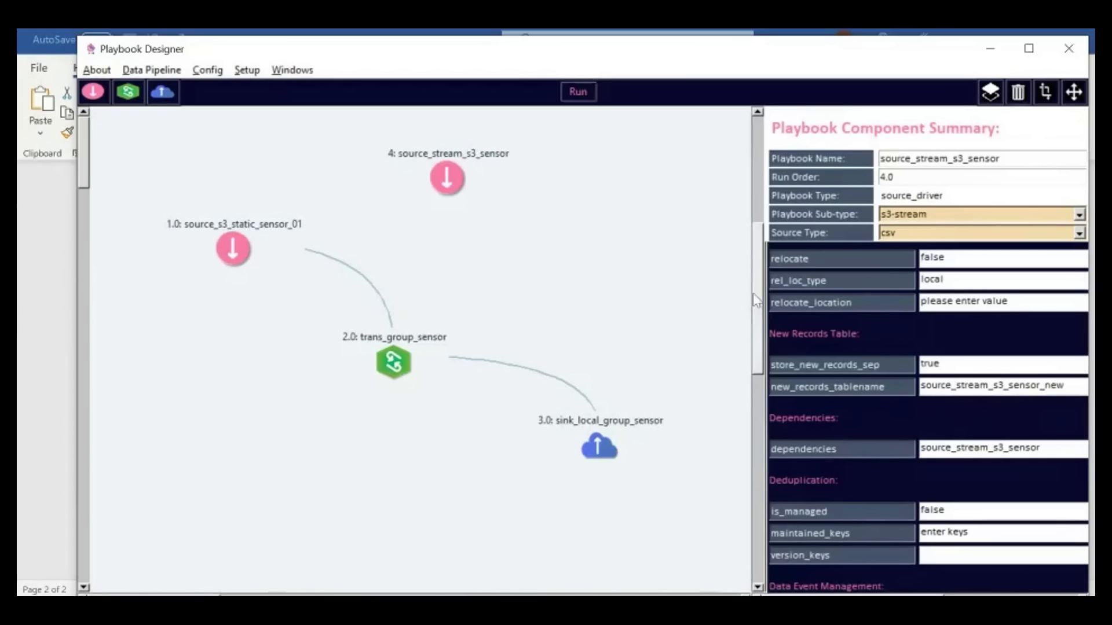
# Look at the trans_group_sensor component's parameters and reselect the source_stream_s3_sensor component
pyautogui.moveTo(757, 300); pyautogui.dragTo(760, 360)
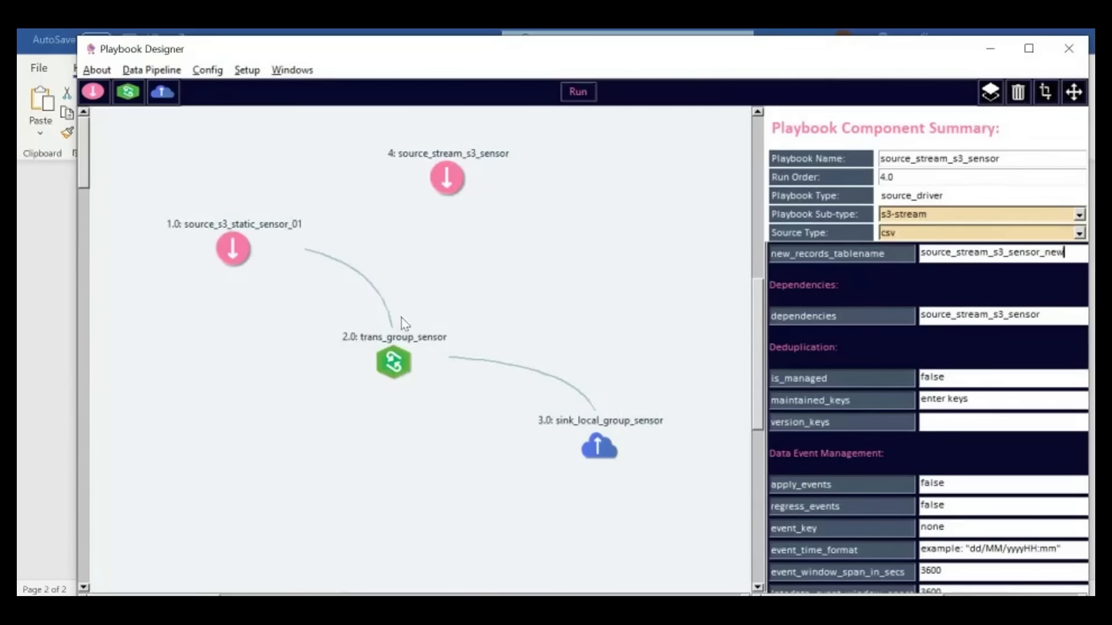
pyautogui.click(393, 364)
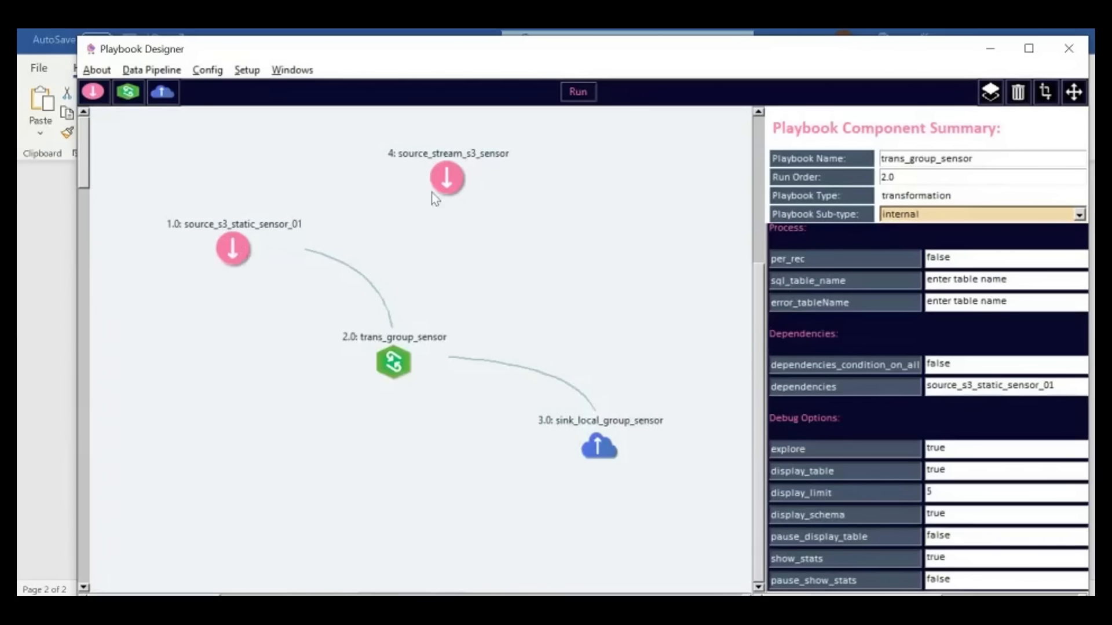
pyautogui.click(447, 181)
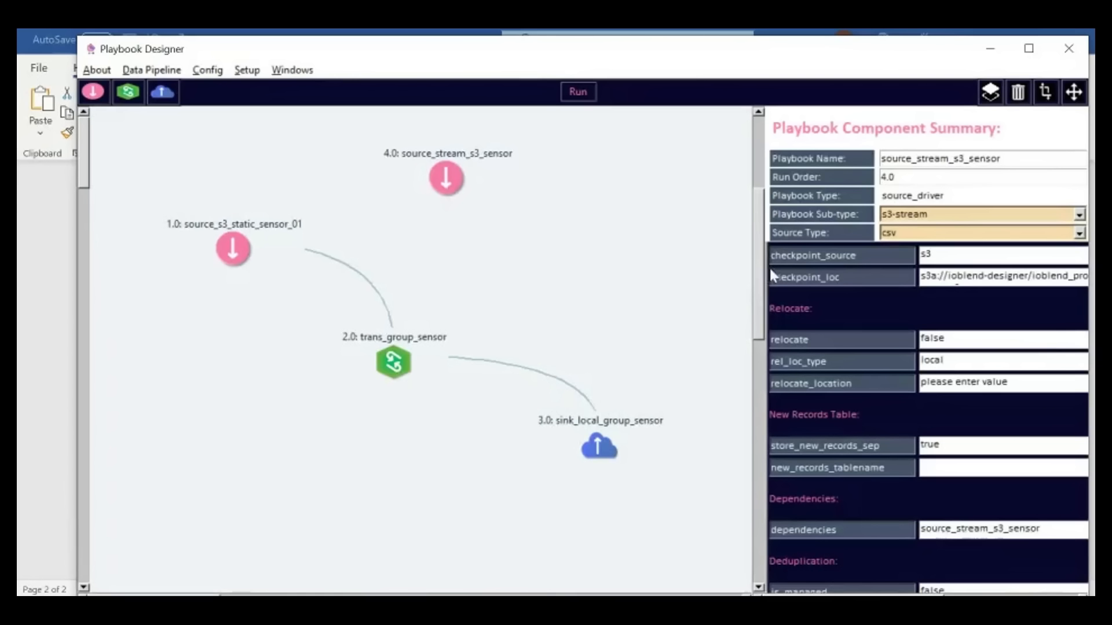
# Set is_managed to true in the Deduplication settings of source_stream_s3_sensor
pyautogui.moveTo(761, 271); pyautogui.dragTo(769, 374)
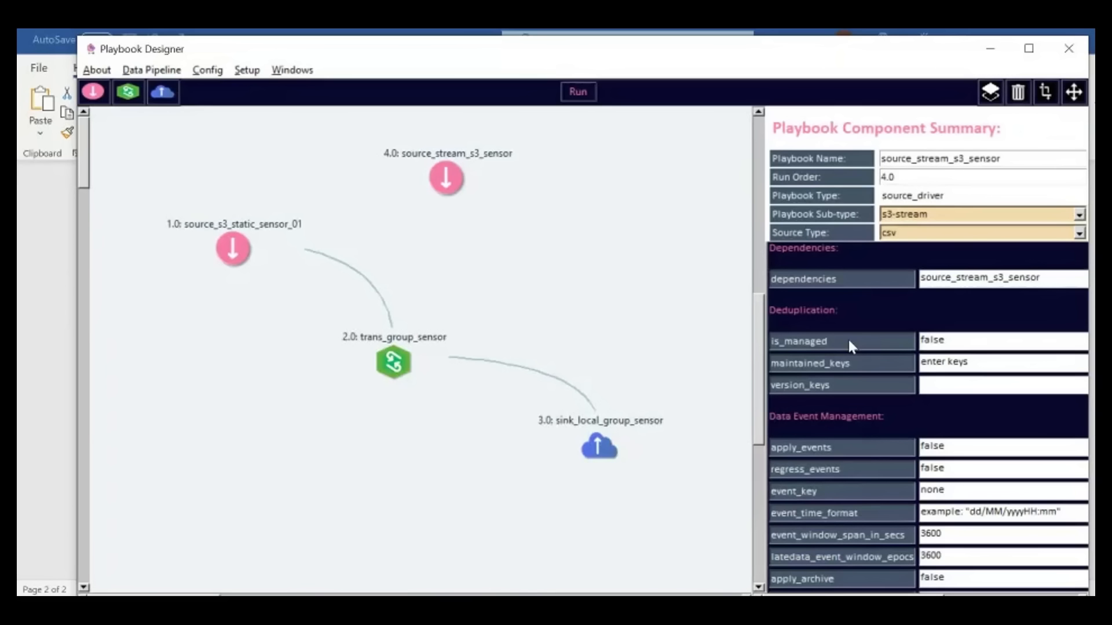
pyautogui.click(955, 344)
pyautogui.press('BackSpace')
pyautogui.press('BackSpace')
pyautogui.press('BackSpace')
pyautogui.press('BackSpace')
pyautogui.press('BackSpace')
pyautogui.write('true')
# Set the deduplication maintained_keys to device_id
pyautogui.click(976, 362)
pyautogui.press('BackSpace')
pyautogui.press('BackSpace')
pyautogui.press('BackSpace')
pyautogui.press('BackSpace')
pyautogui.press('BackSpace')
pyautogui.press('BackSpace')
pyautogui.press('BackSpace')
pyautogui.press('BackSpace')
pyautogui.press('BackSpace')
pyautogui.press('BackSpace')
pyautogui.write('deveice')
pyautogui.press('BackSpace')
pyautogui.press('BackSpace')
pyautogui.press('BackSpace')
pyautogui.press('BackSpace')
pyautogui.write('ice_id')
# Enter temp,heart_rate,created_date as the deduplication version_keys
pyautogui.click(960, 383)
pyautogui.moveTo(887, 382)
pyautogui.write('temp,heart')
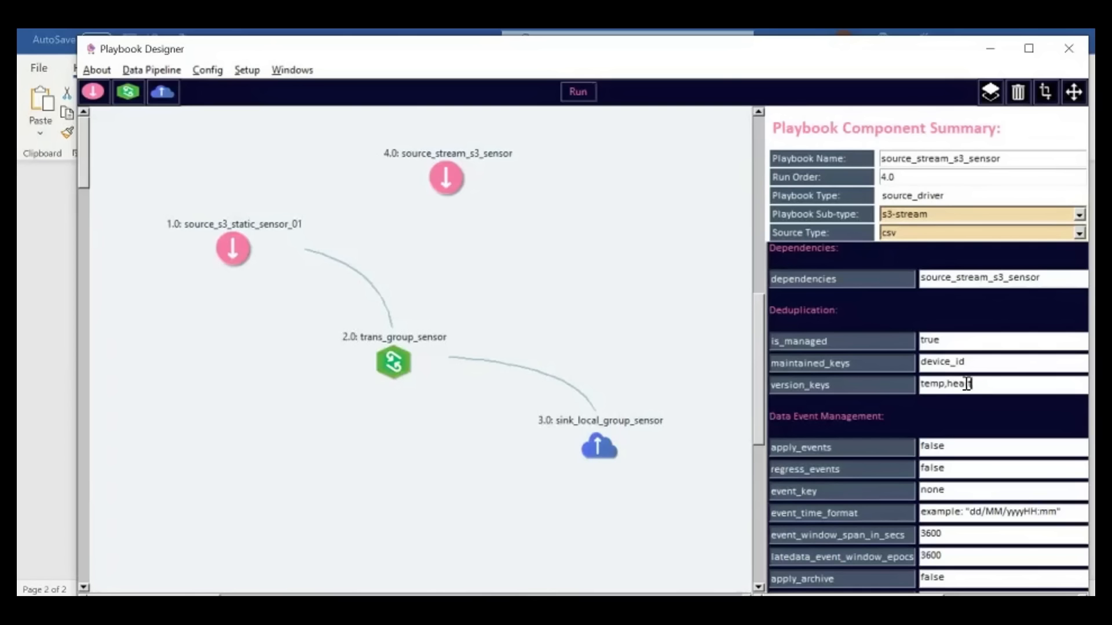
pyautogui.write('_rate,created_date')
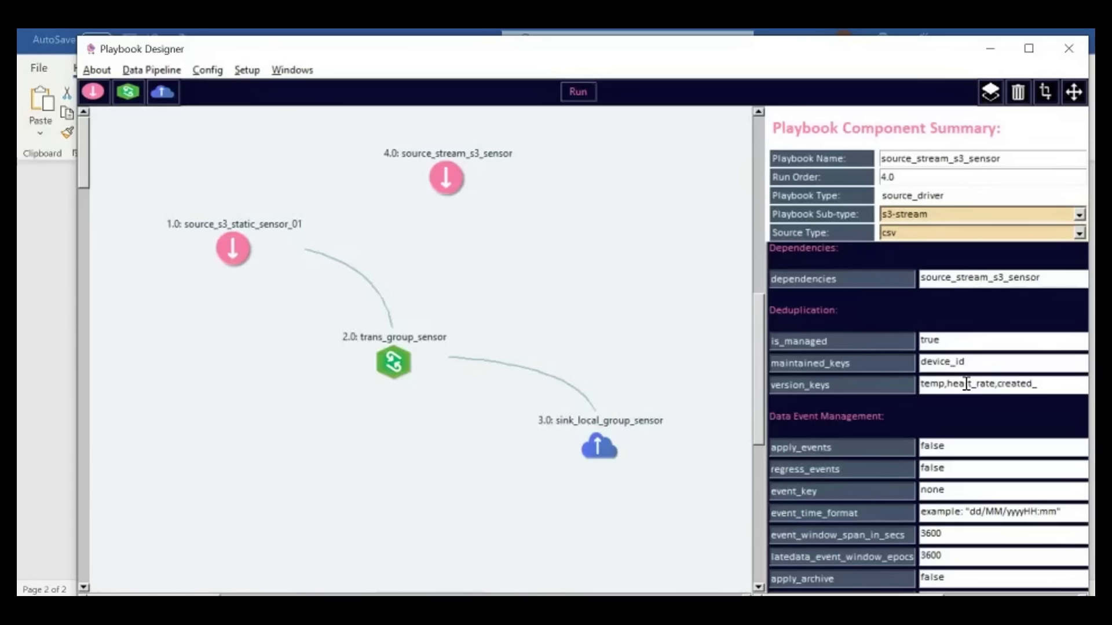